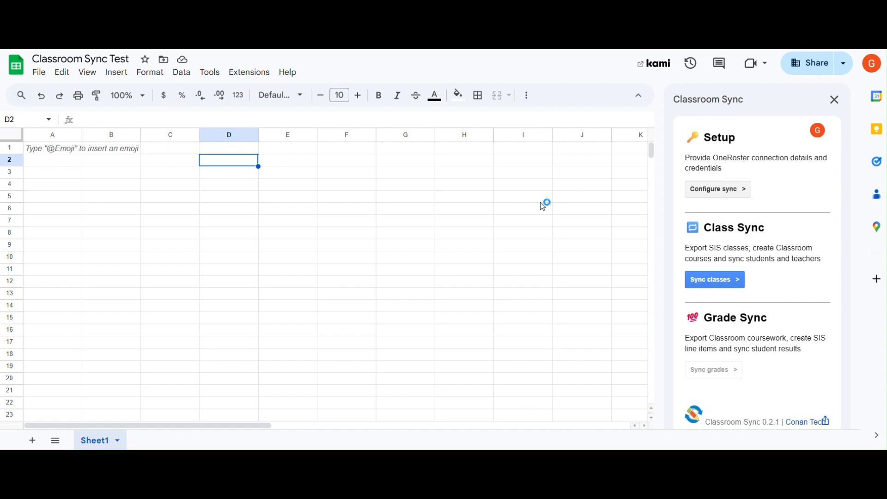
- Open the class export options in the Class Sync section of Classroom Sync
click(734, 285)
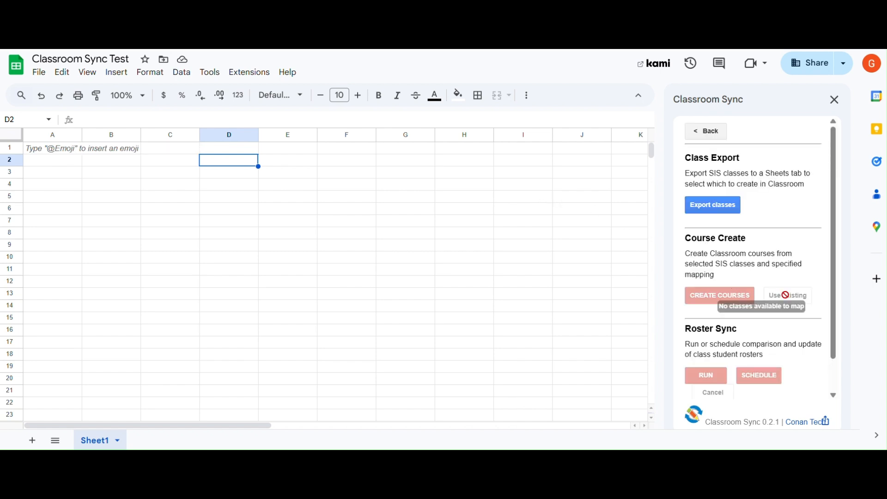
click(695, 131)
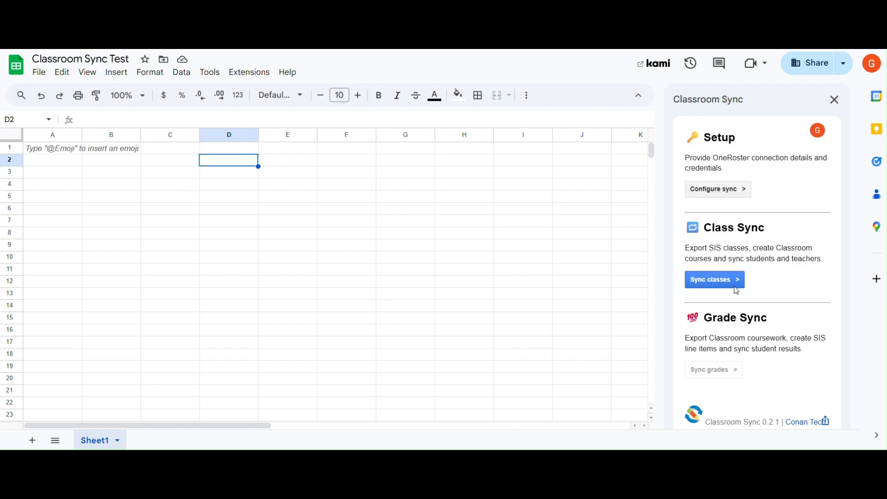
click(718, 285)
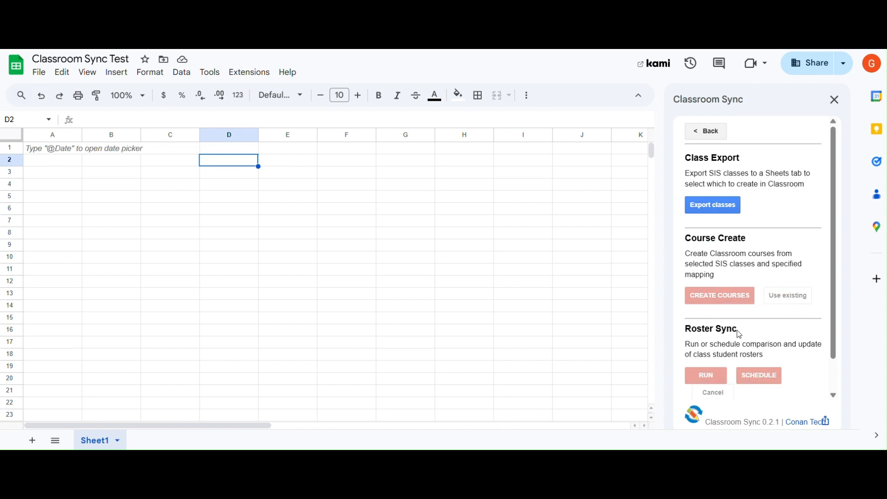
scroll(710, 353, down, 1)
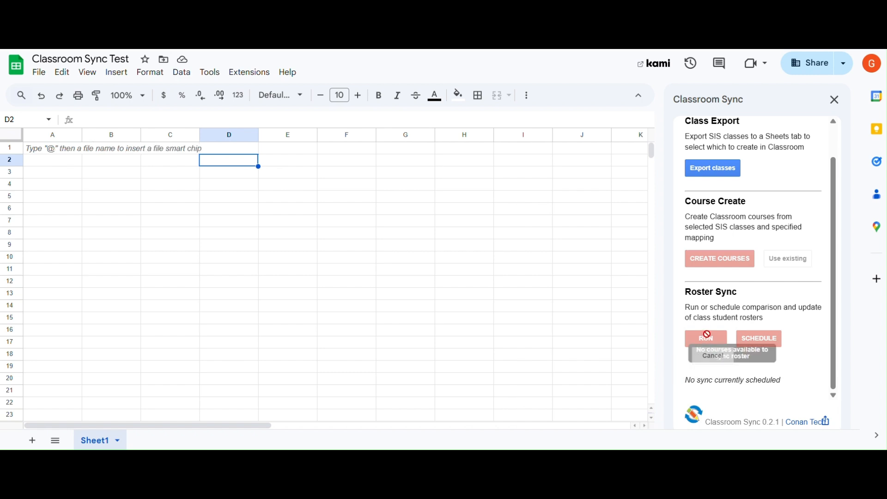
scroll(752, 322, up, 1)
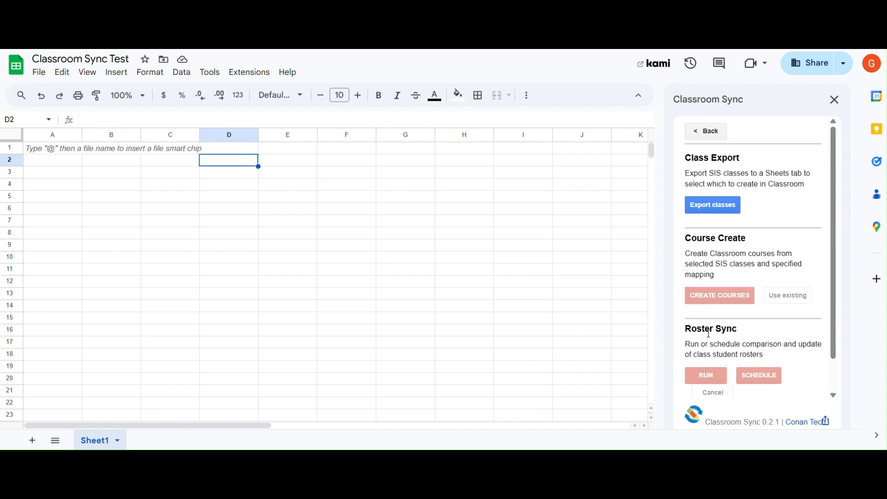
click(715, 209)
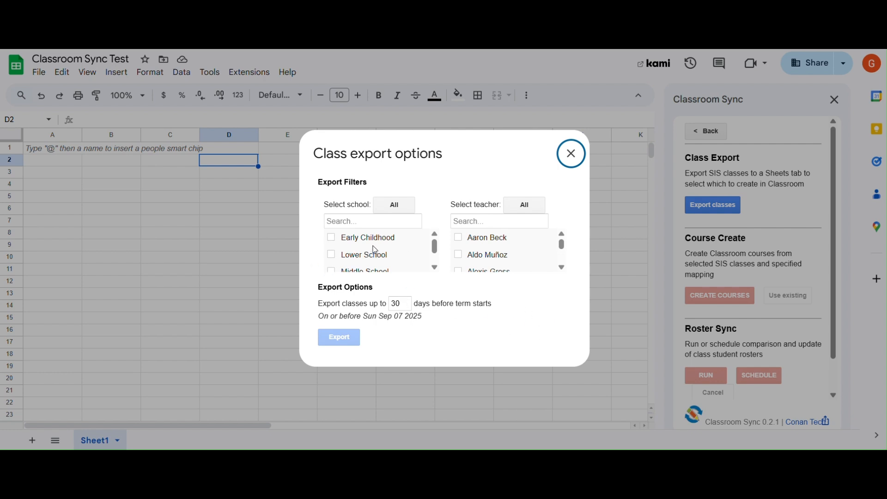
drag(314, 154, 390, 155)
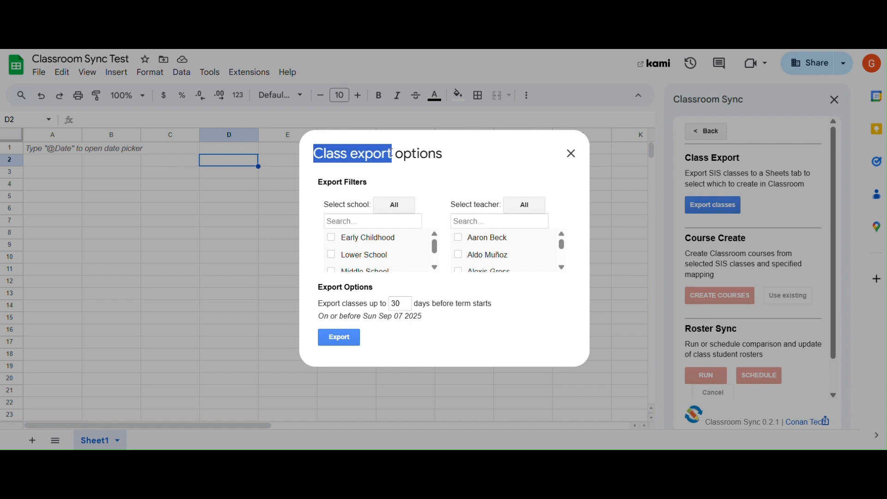
click(382, 172)
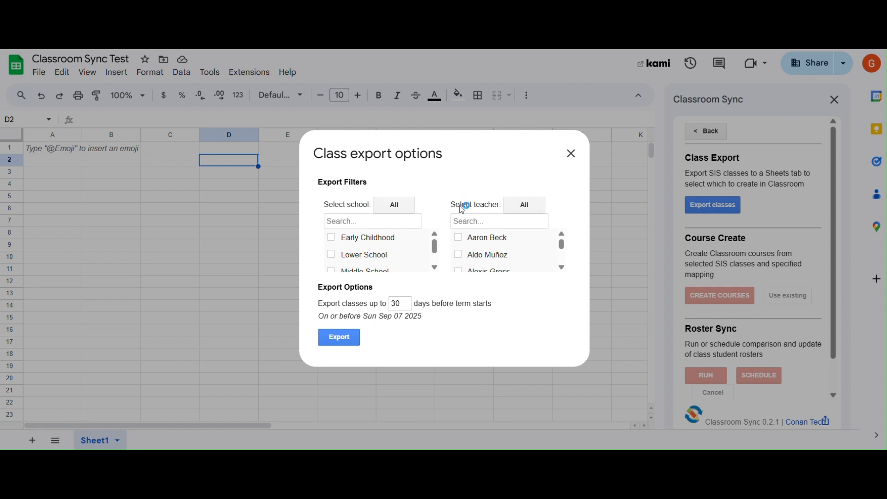
- Filter the class export to Upper School and one teacher found by searching the teacher list, and export the classes
scroll(362, 258, down, 2)
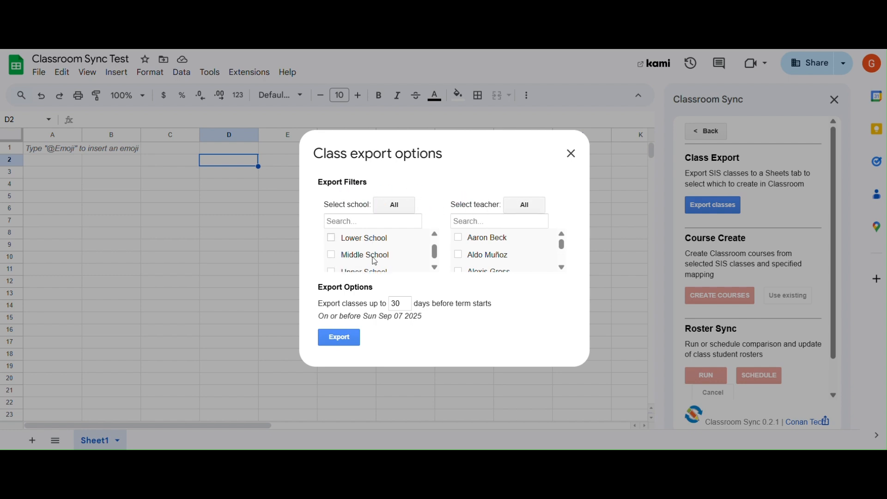
click(332, 265)
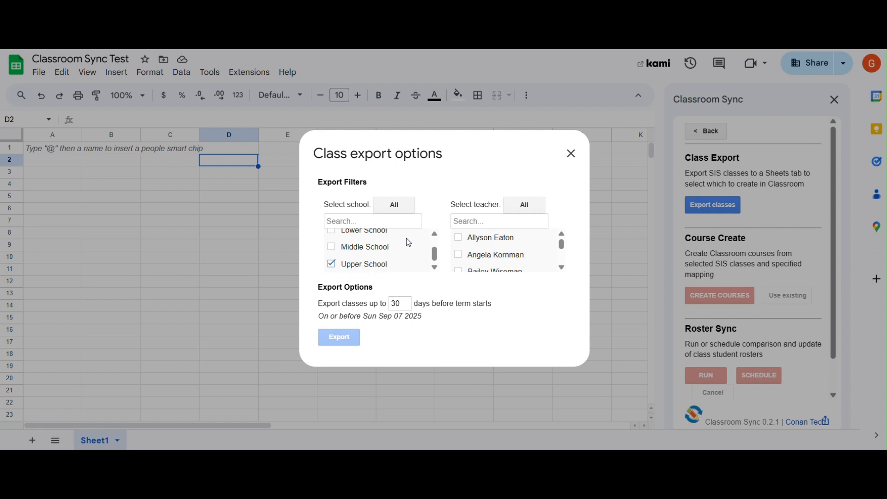
click(475, 222)
text(jen)
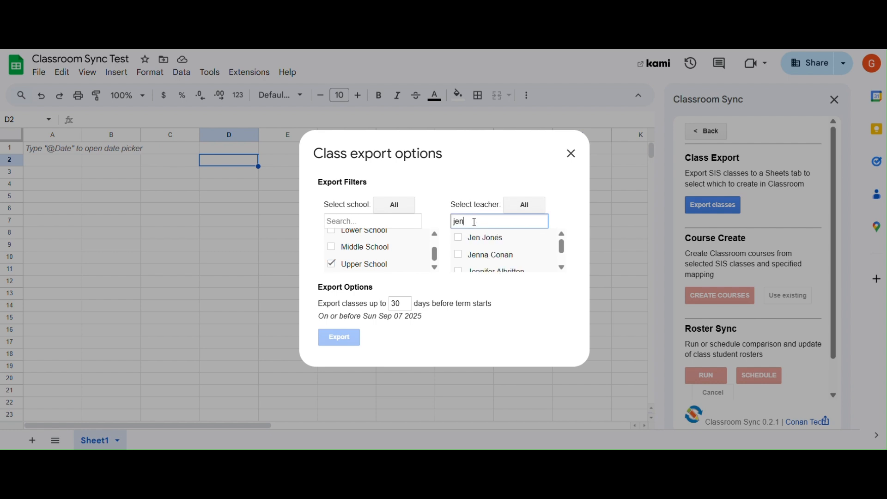
click(458, 254)
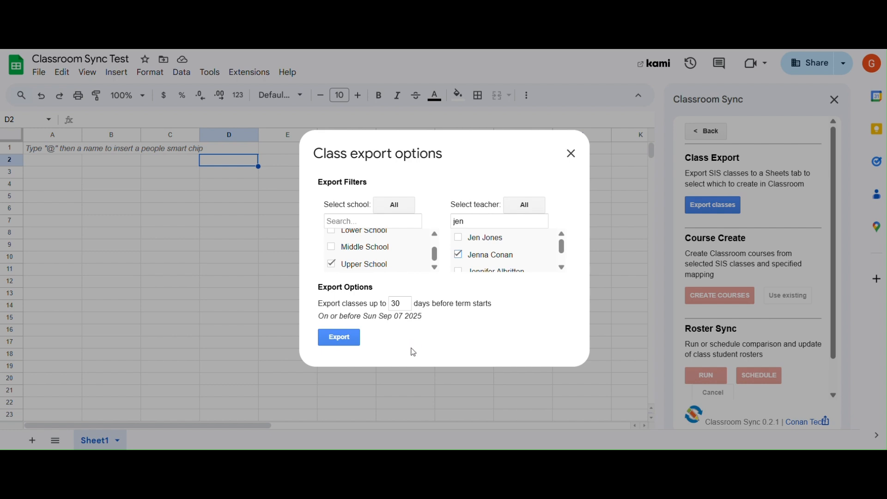
click(342, 341)
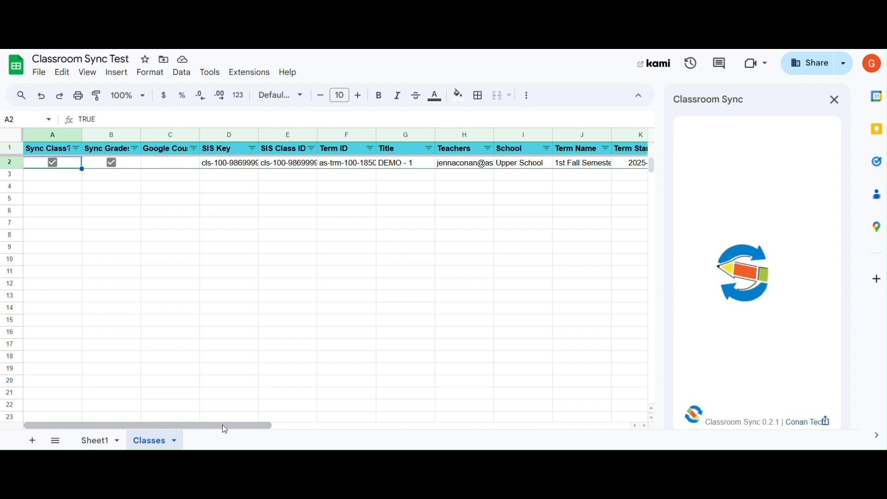
- Examine the exported class row in the Classes sheet, including the term details, Link, Last Sync, Google Course ID and Sync Grades columns
drag(222, 428, 226, 427)
drag(248, 426, 347, 424)
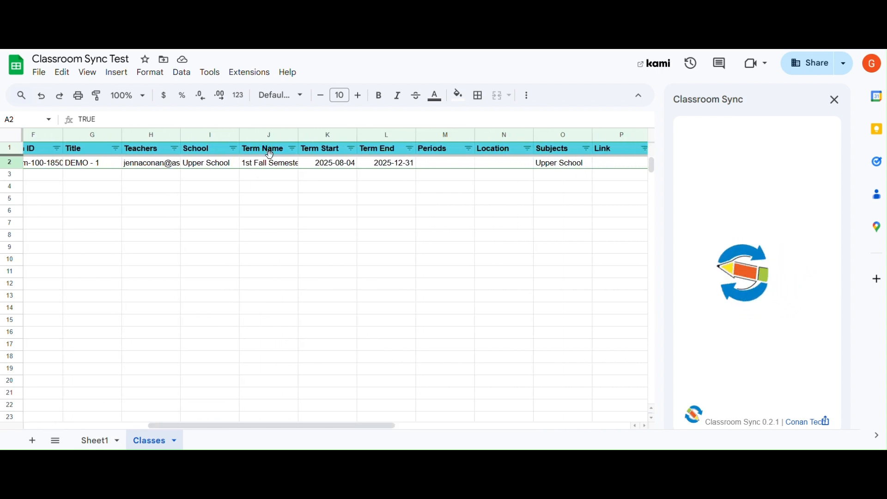
drag(271, 164, 390, 164)
drag(364, 426, 478, 414)
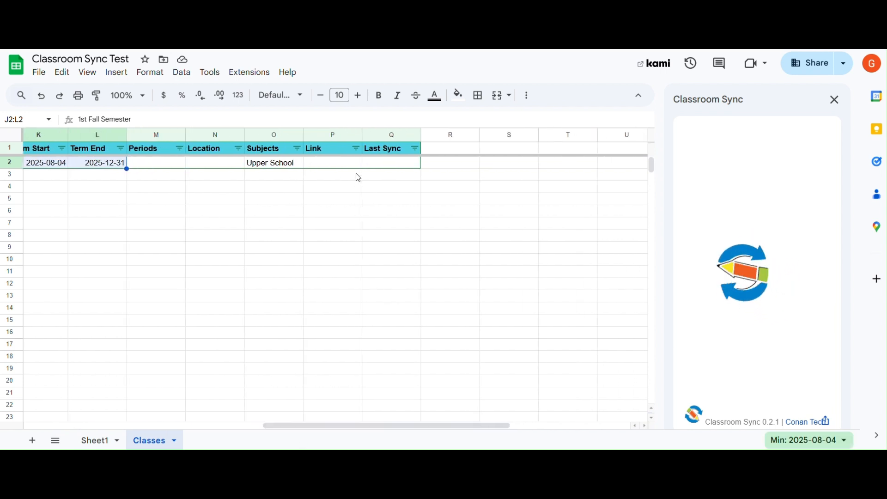
drag(357, 426, 291, 427)
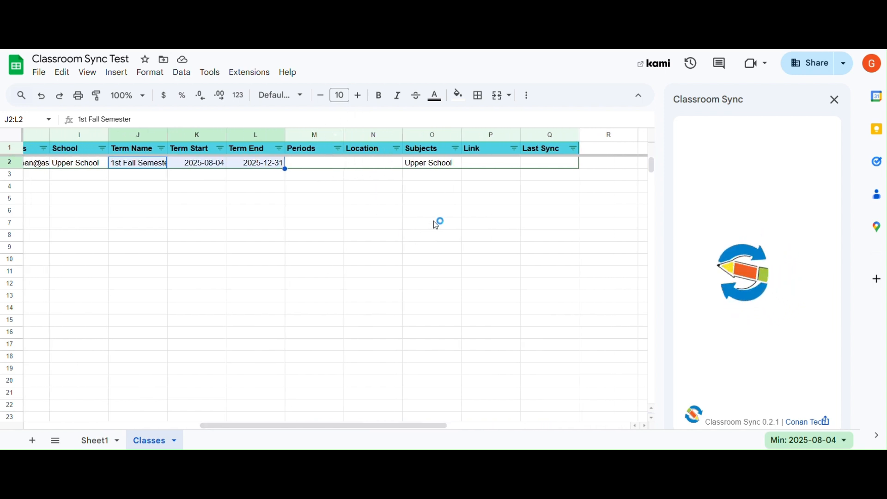
drag(502, 135, 550, 134)
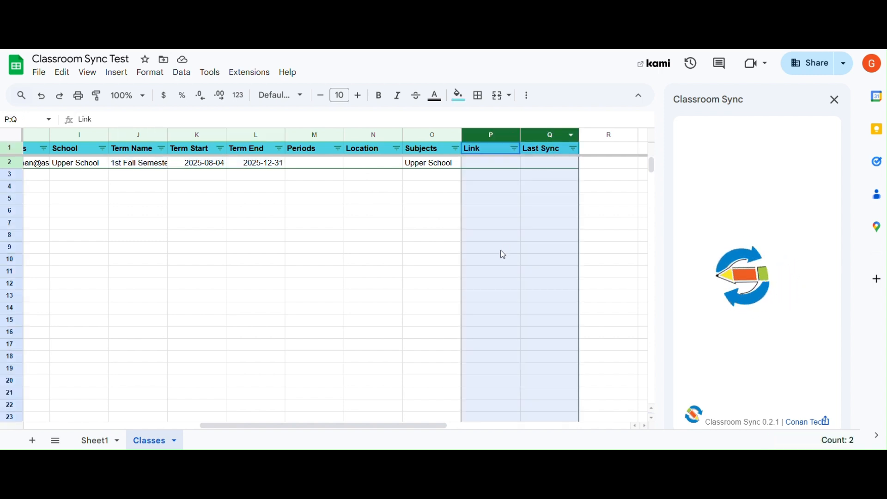
drag(361, 425, 211, 216)
click(161, 137)
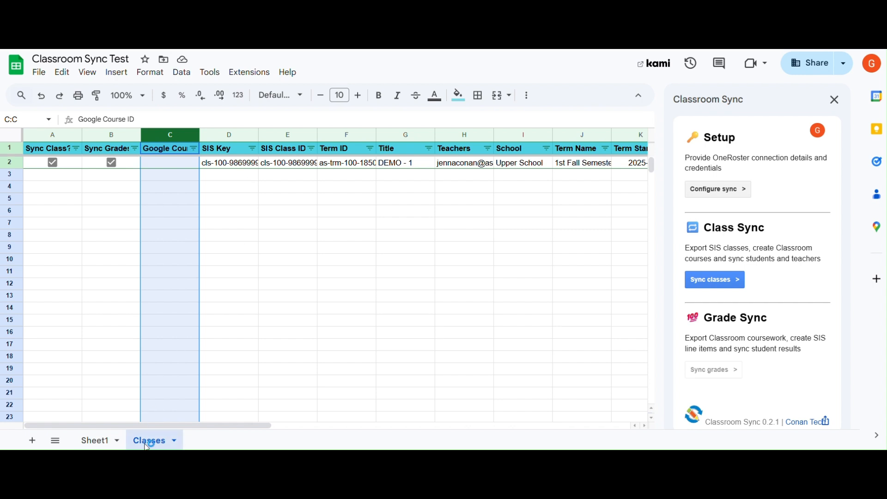
click(190, 168)
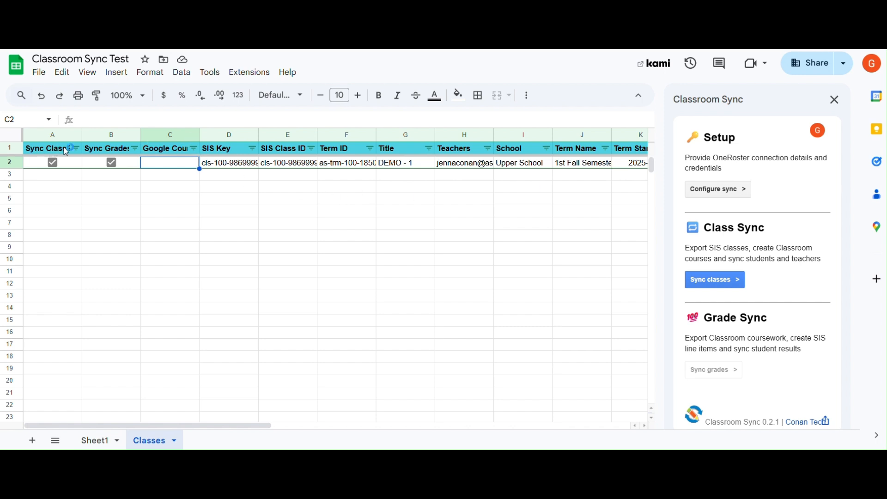
click(119, 151)
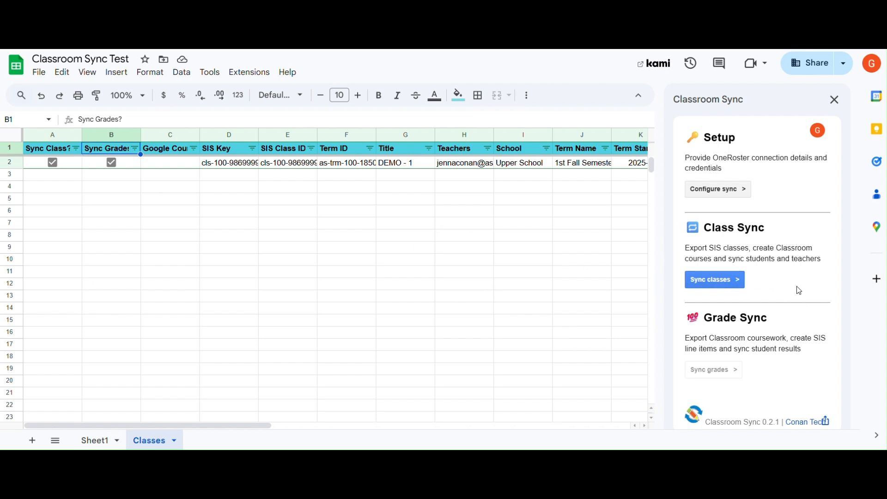
- Create Google Classroom courses from the exported classes with AI-generated course descriptions turned off
click(714, 279)
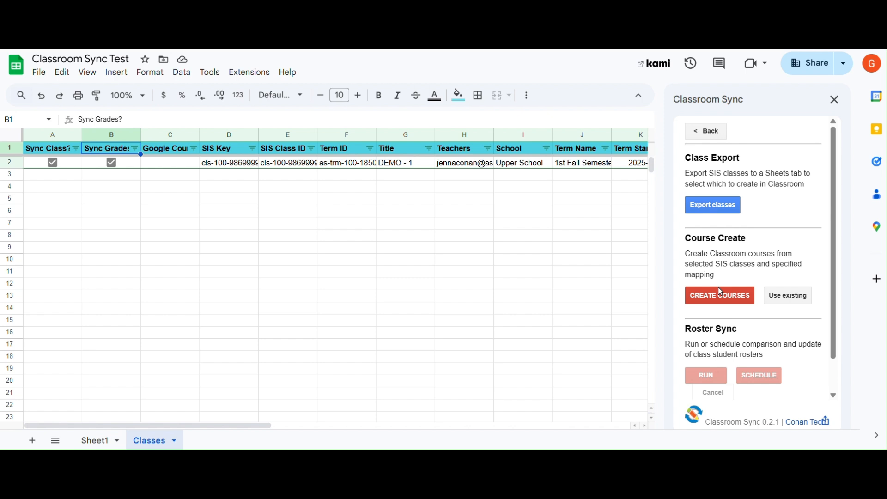
click(723, 303)
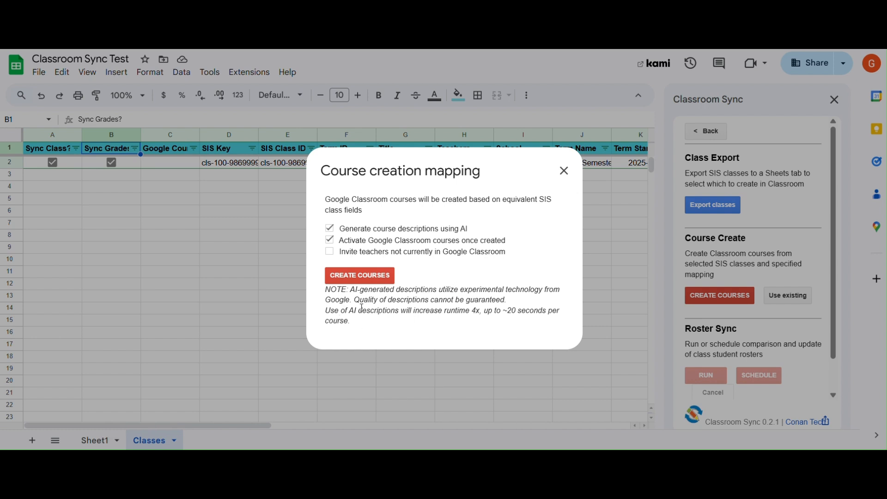
click(331, 229)
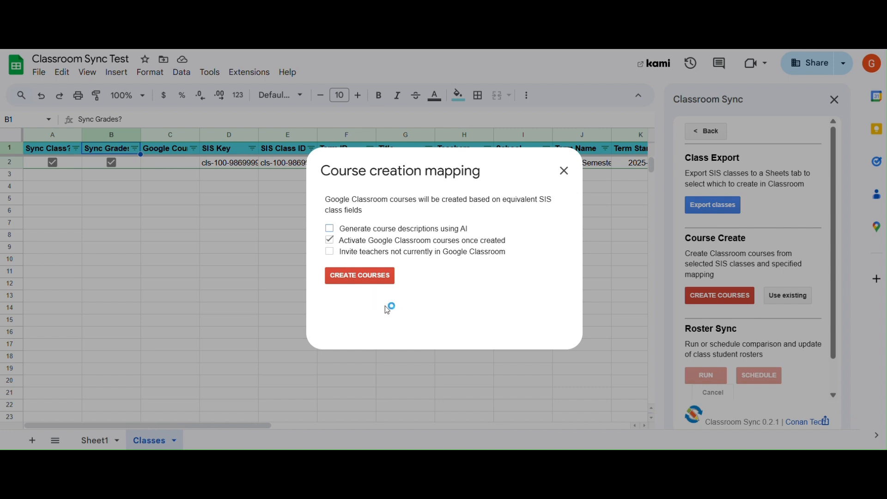
click(365, 283)
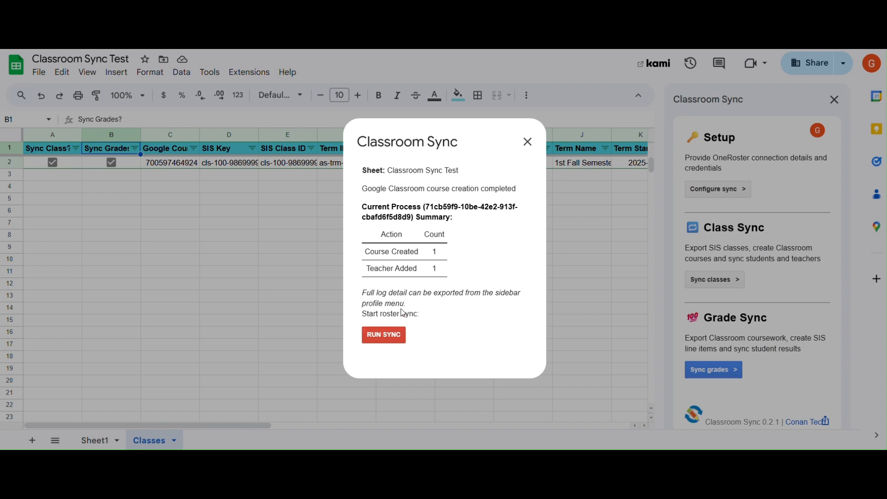
- Dismiss the course creation summary without running the sync, and open the scheduling options for Roster Sync
drag(406, 303, 361, 293)
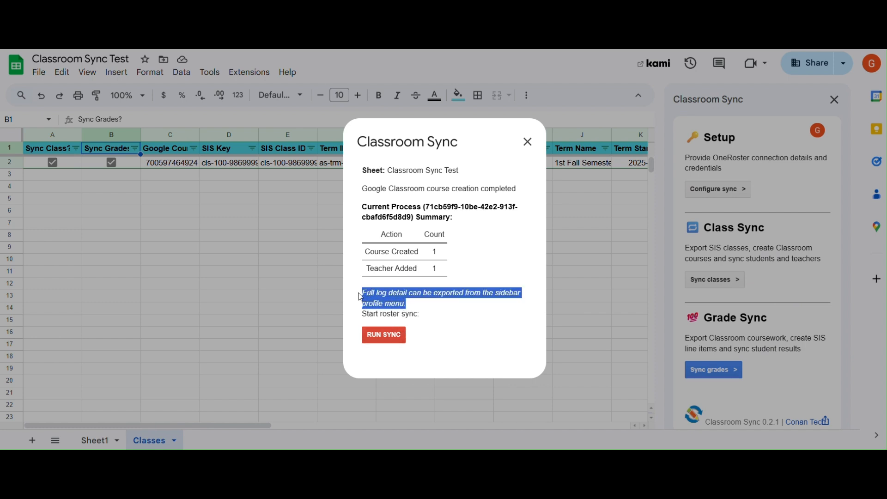
click(418, 309)
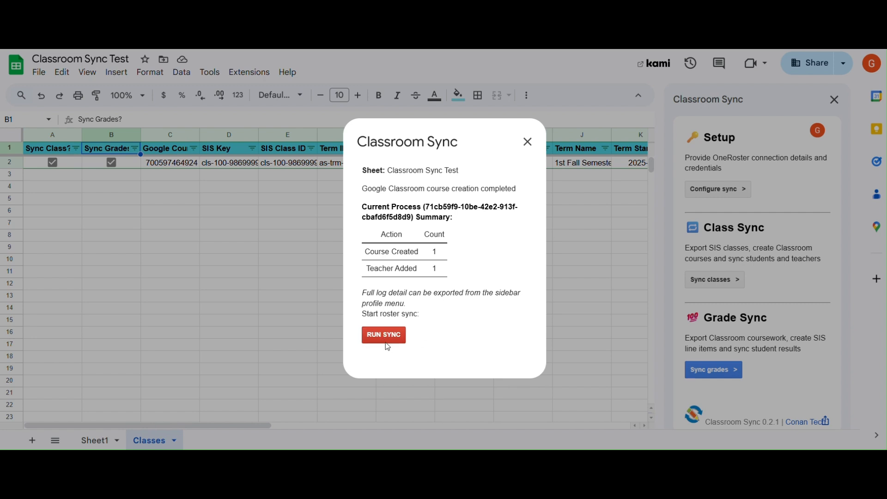
click(527, 141)
click(725, 280)
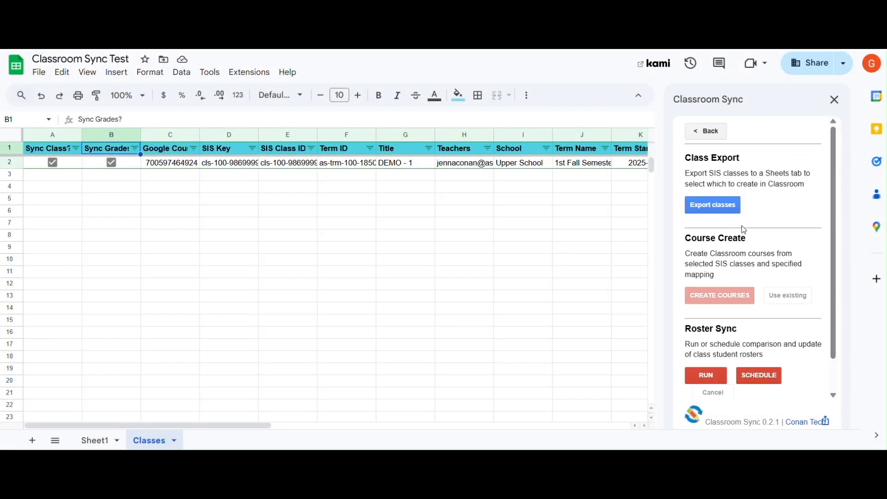
scroll(720, 332, down, 2)
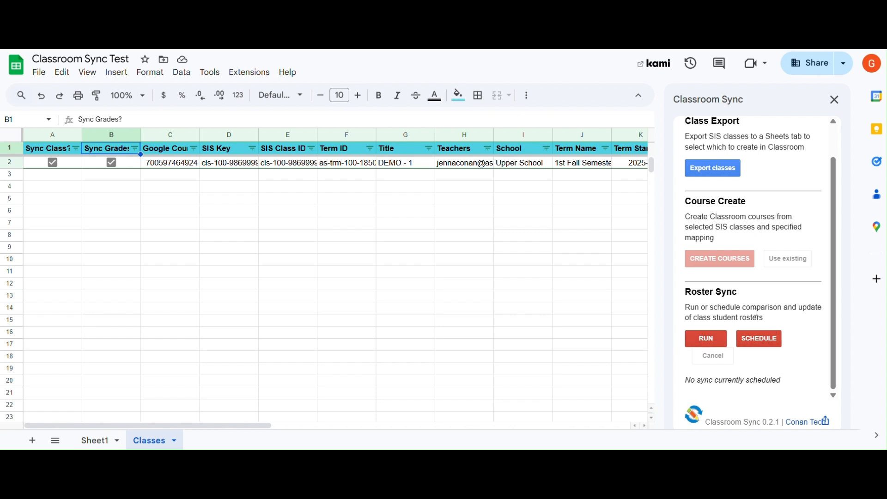
mouse_move(738, 293)
mouse_down()
mouse_move(672, 299)
mouse_move(744, 293)
mouse_up()
click(765, 341)
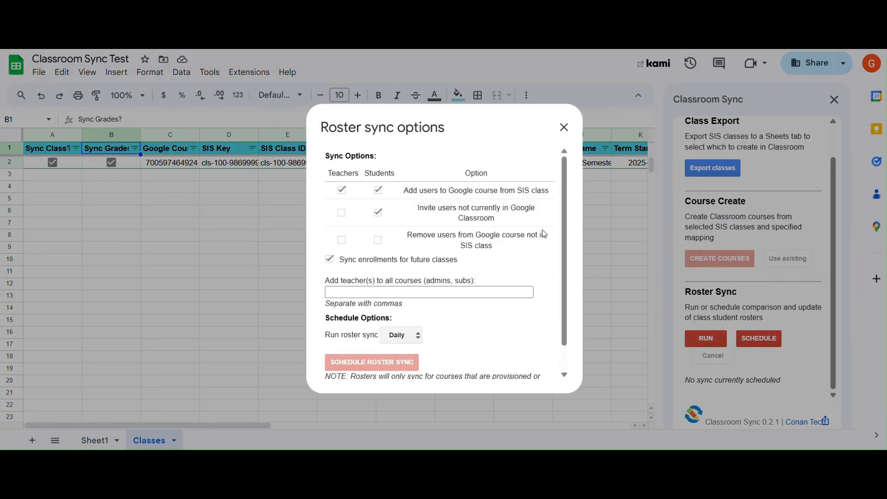
- Examine the roster sync scheduling options, including run frequency, additional teachers and the add, invite and remove settings, and close them without scheduling
click(400, 335)
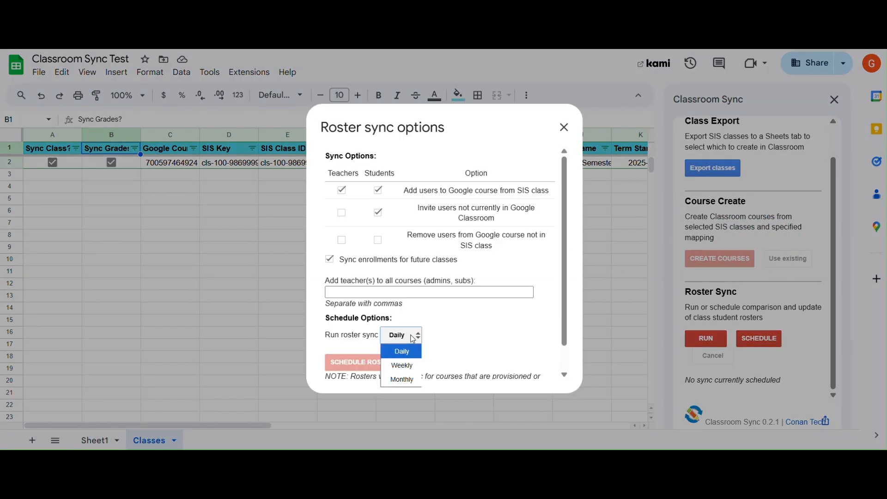
click(473, 340)
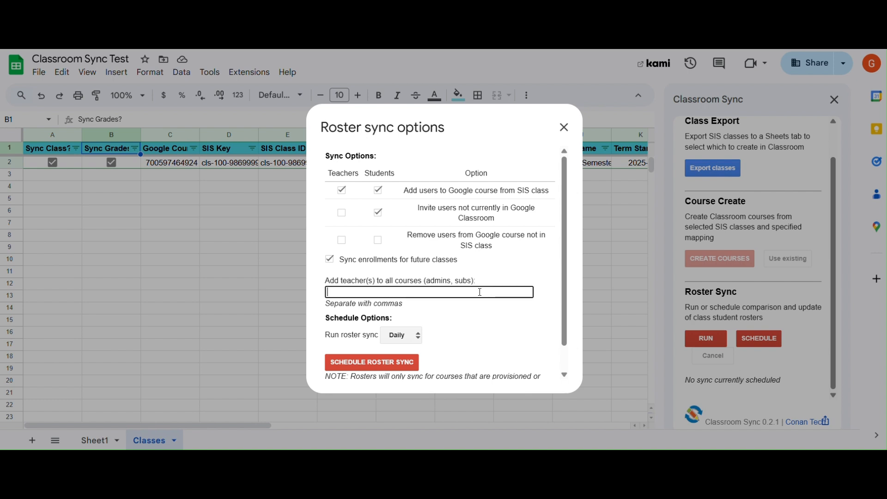
drag(477, 281, 319, 283)
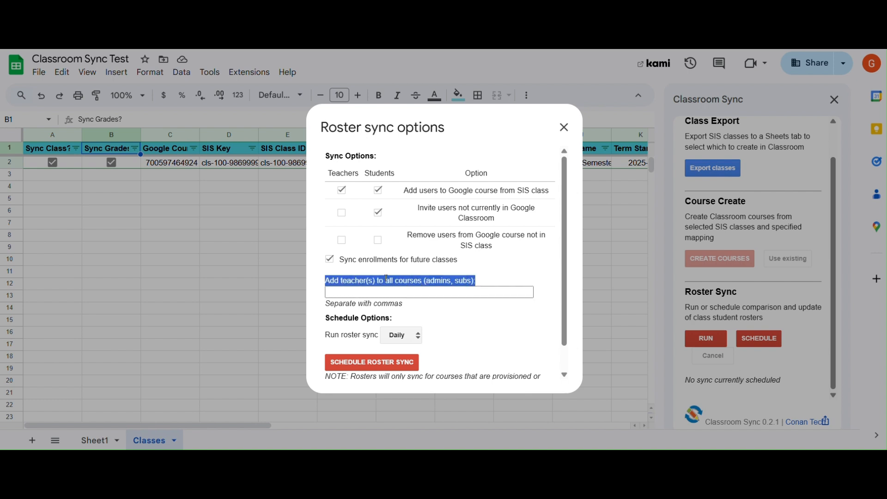
click(507, 284)
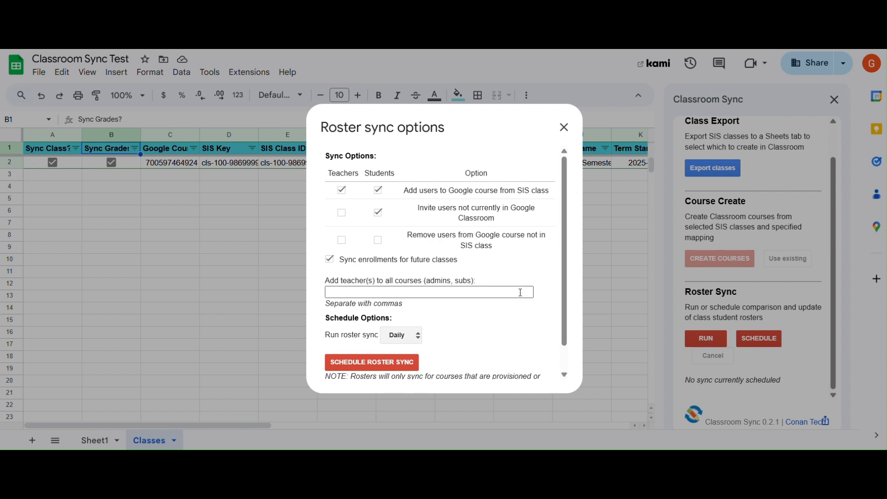
click(338, 291)
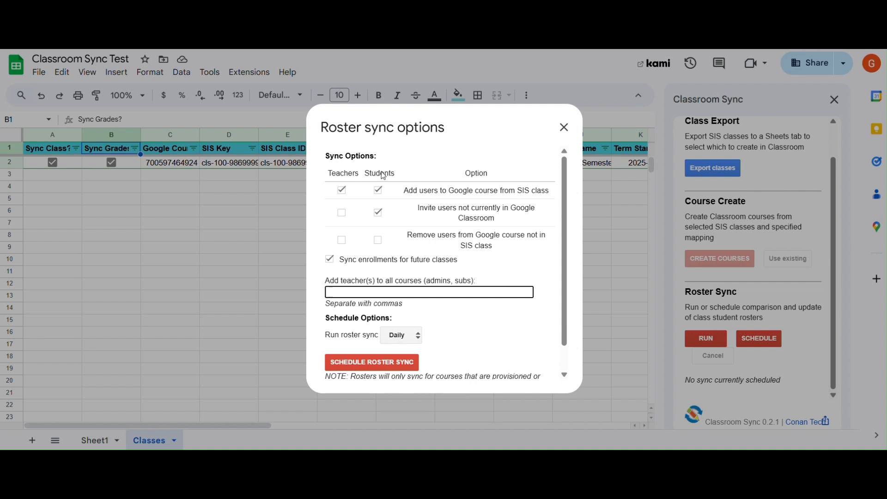
drag(553, 194, 401, 196)
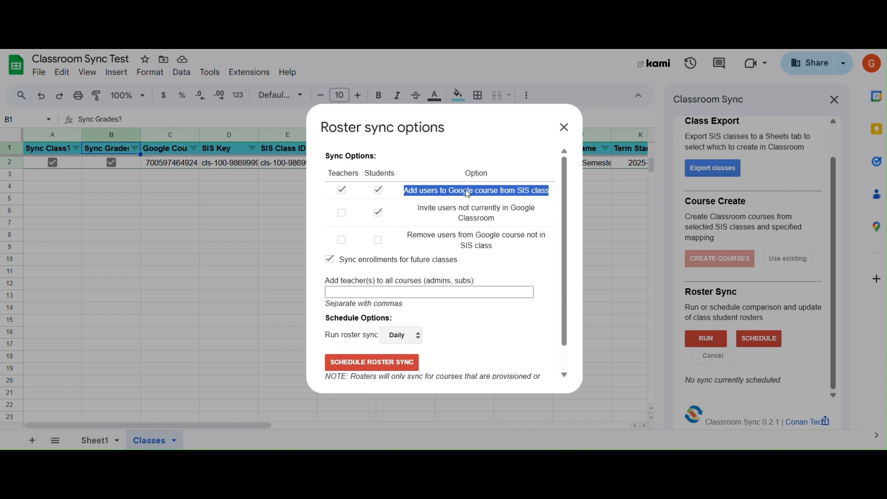
click(530, 195)
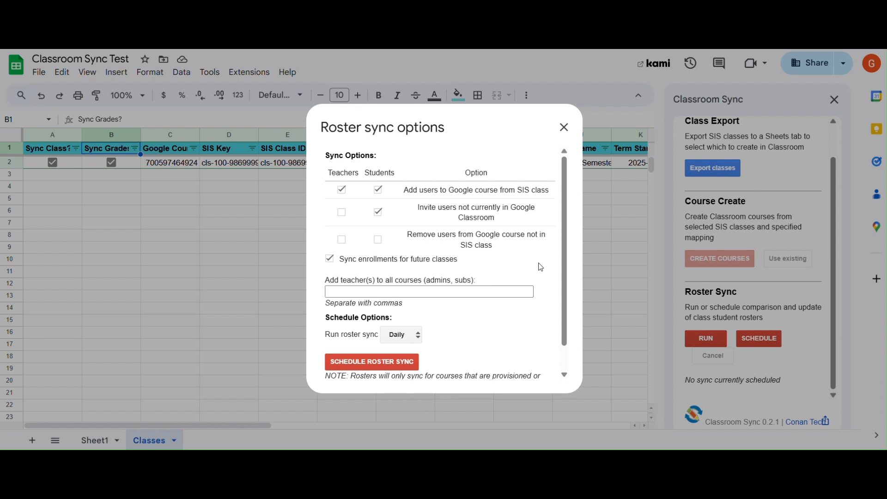
scroll(540, 267, down, 1)
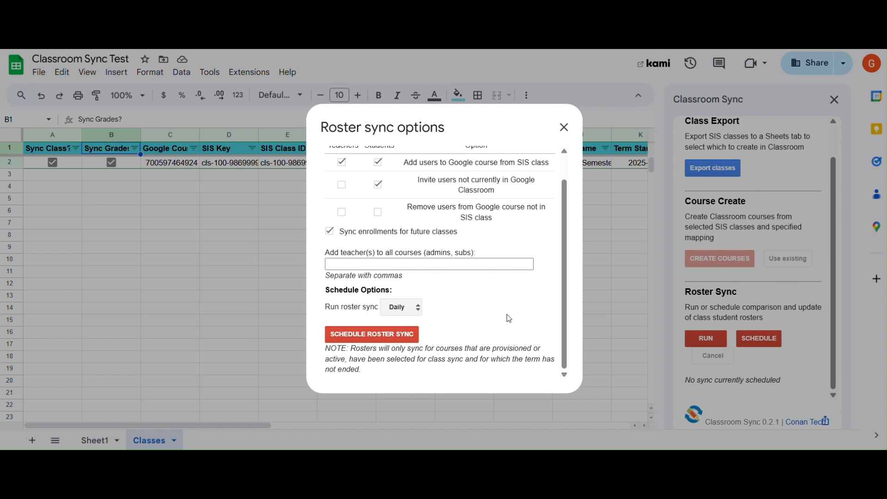
scroll(508, 317, up, 1)
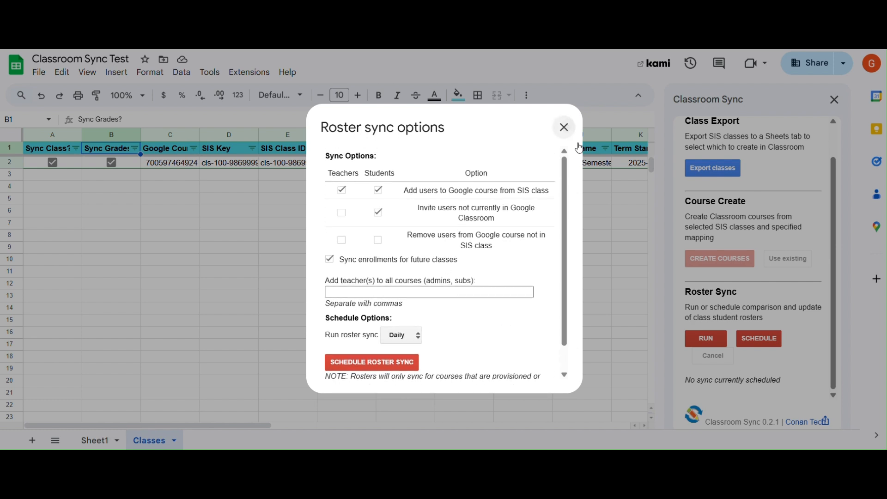
click(563, 128)
- Run the roster sync immediately with the default teacher and student options, and review and dismiss the completion summary
click(714, 343)
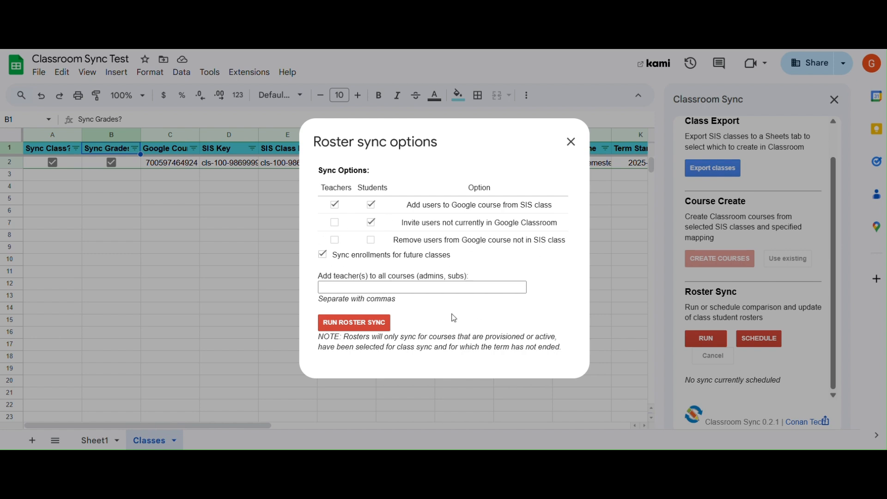
click(362, 323)
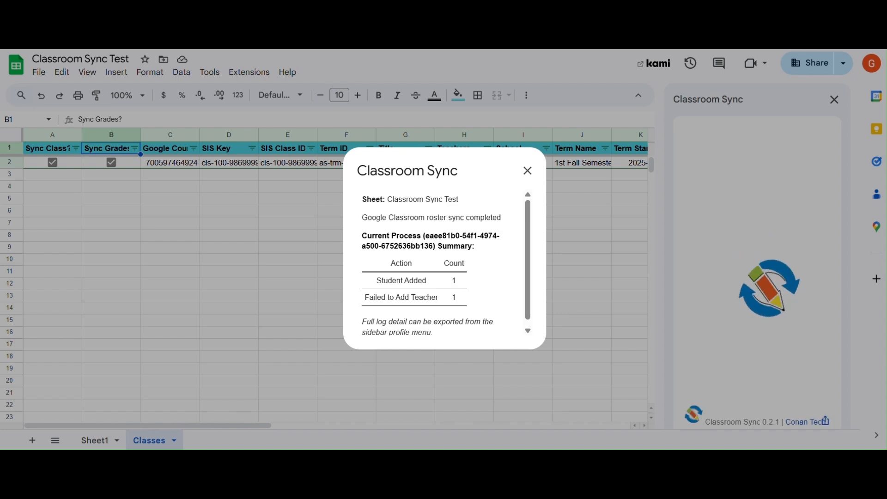
scroll(485, 245, down, 1)
drag(460, 293, 375, 289)
click(455, 291)
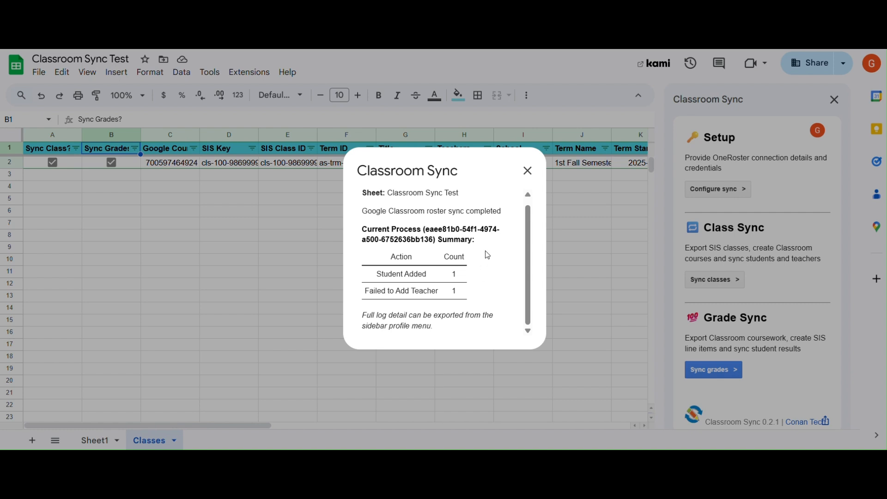
click(534, 175)
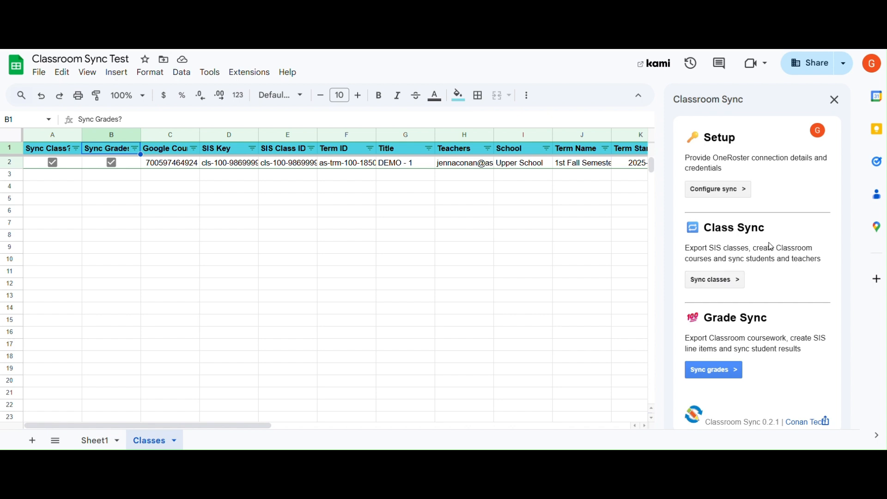
drag(772, 320, 700, 319)
click(778, 318)
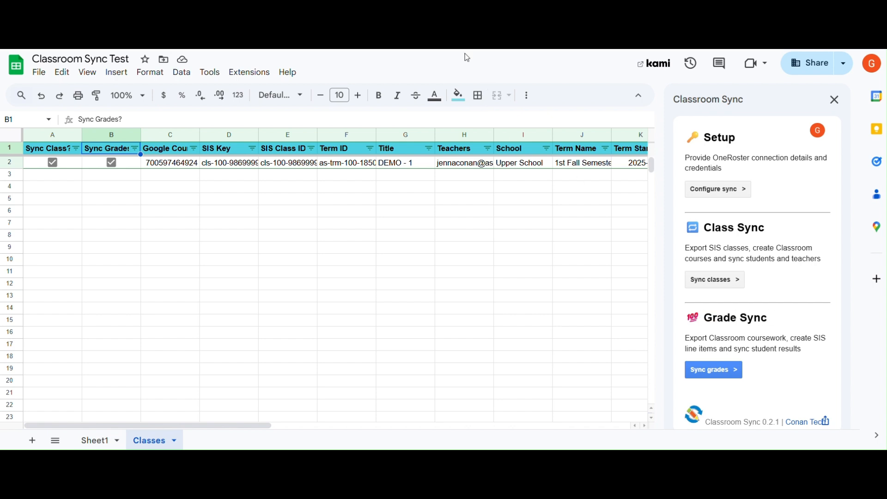